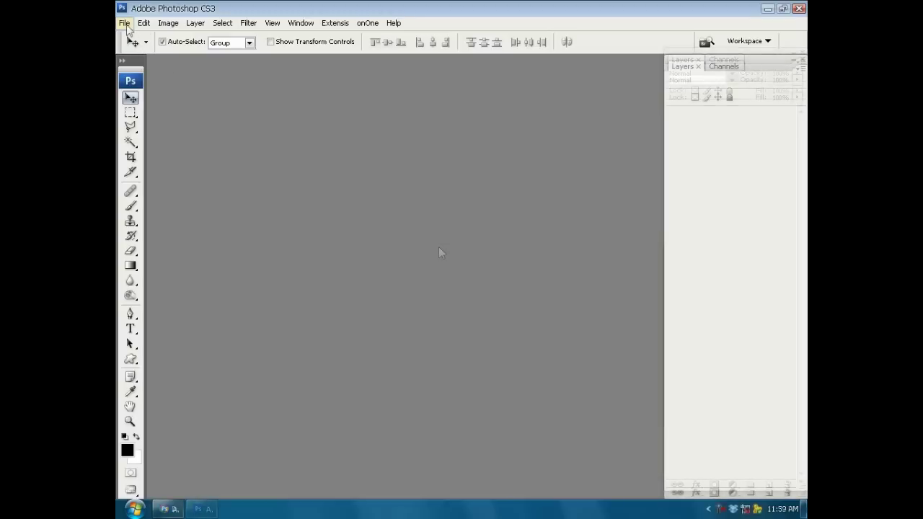
Step: Open DSC_3892.PSD, the shepherd-and-sheep photo, from the Stock folder
left_click(125, 23)
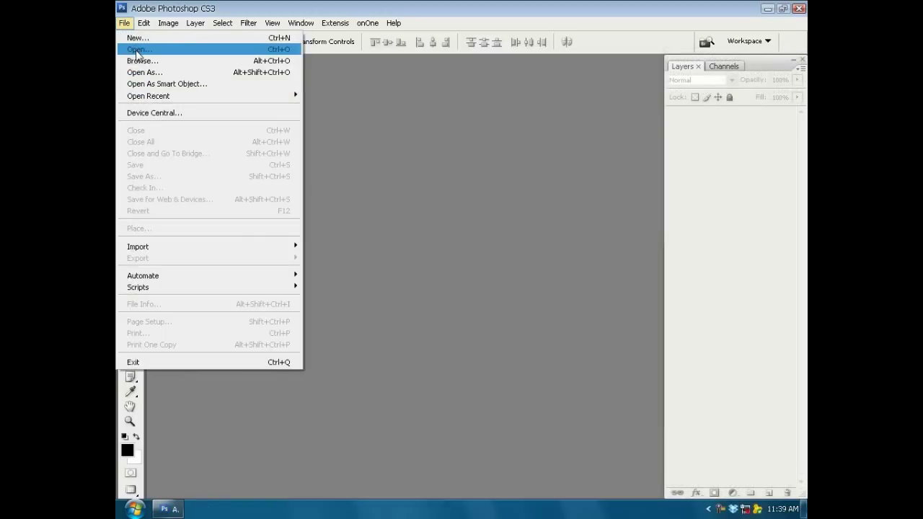
left_click(136, 49)
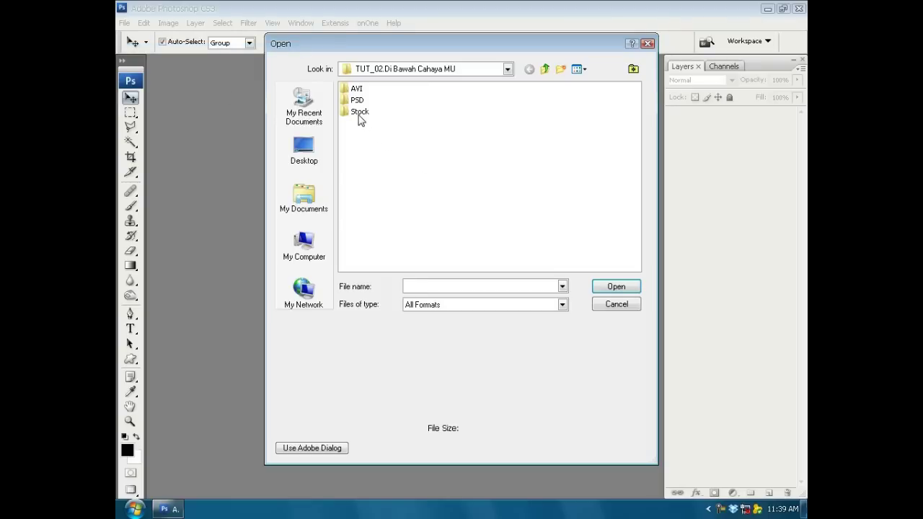
left_click(362, 115)
double_click(362, 116)
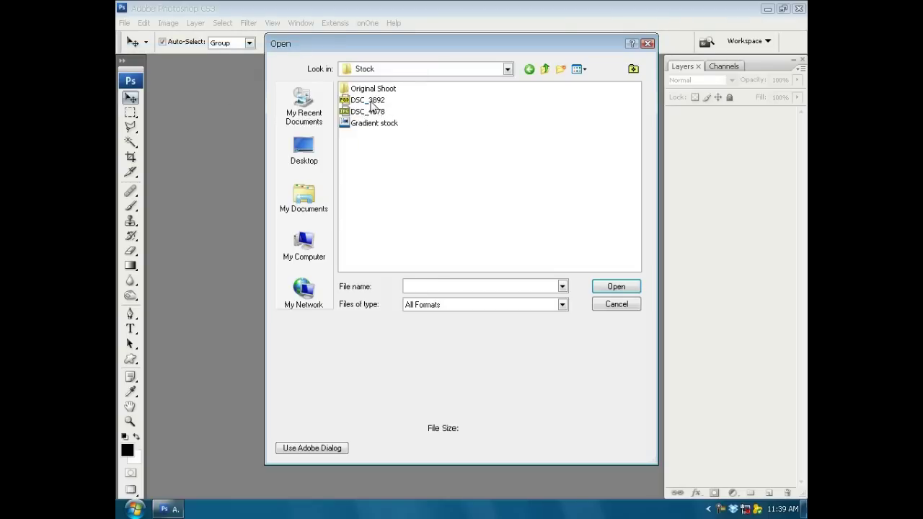
mouse_move(368, 101)
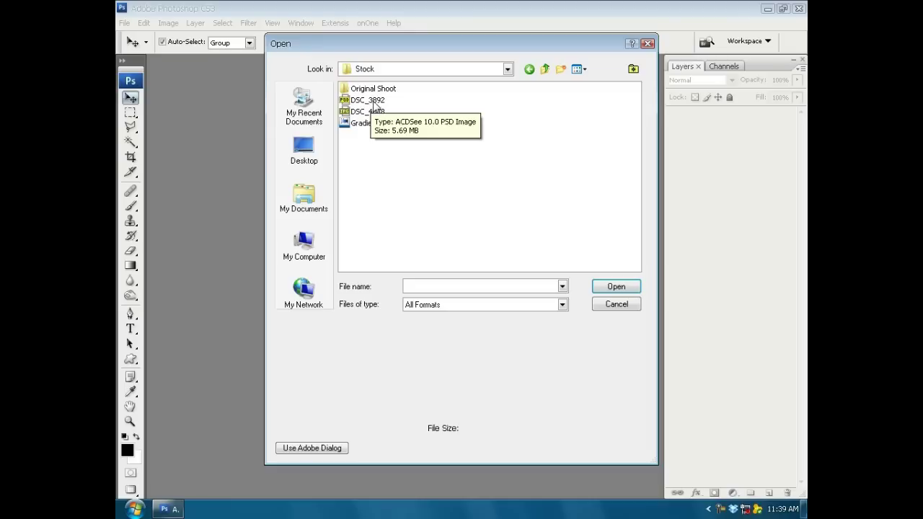
left_click(367, 101)
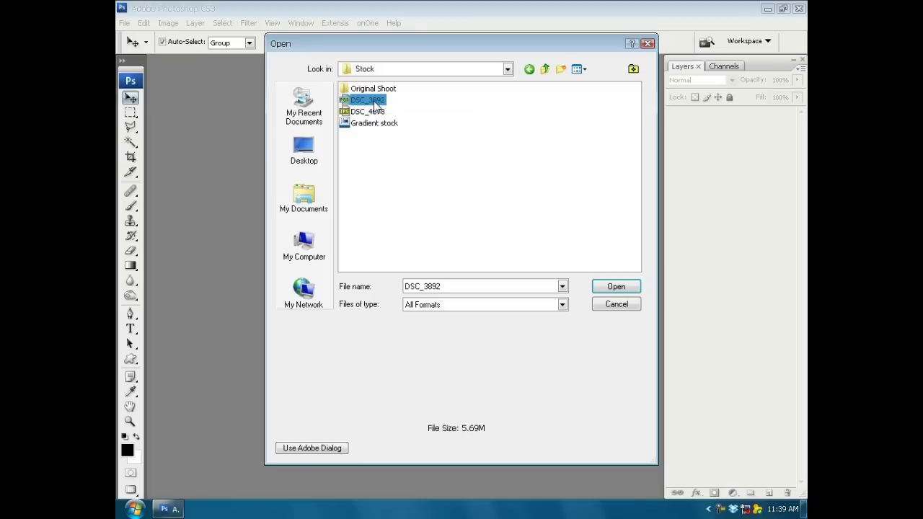
left_click(612, 287)
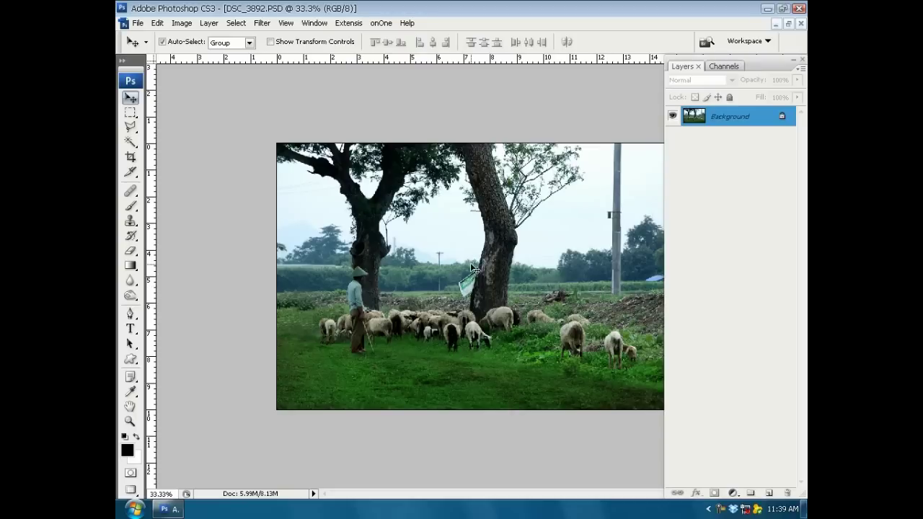
Step: Switch to Full Screen Mode with Menu Bar and zoom the shepherd photo larger
key("f")
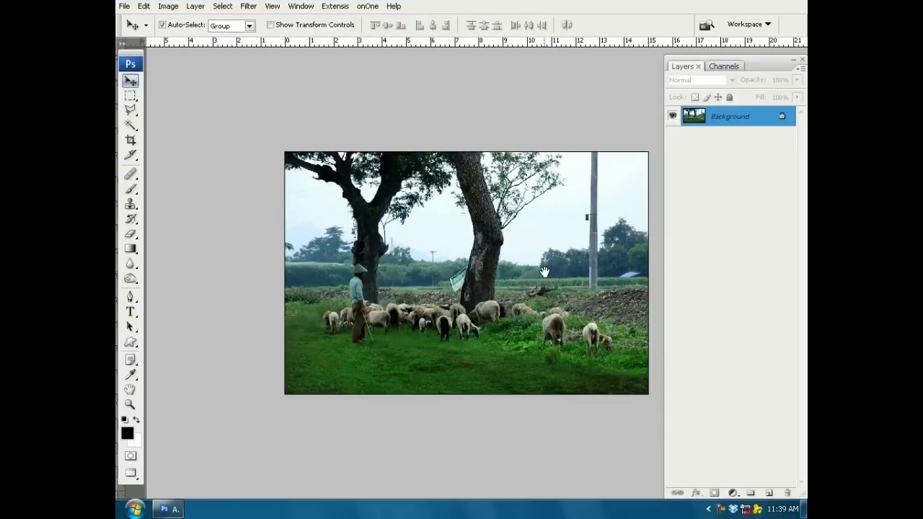
mouse_move(545, 272)
left_mouse_down()
mouse_move(504, 276)
mouse_move(516, 278)
left_mouse_up()
scroll(505, 276, "up", 1)
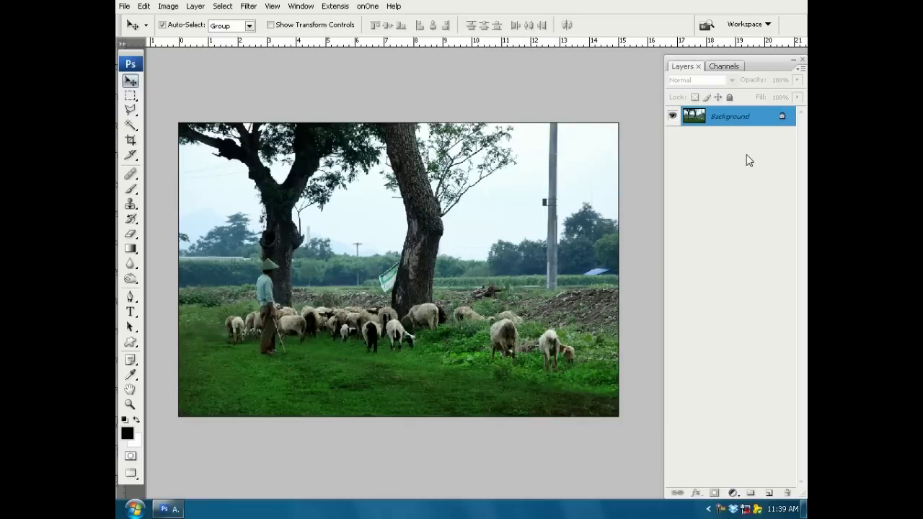
Step: Duplicate the Background layer to create a Background copy layer
right_click(728, 119)
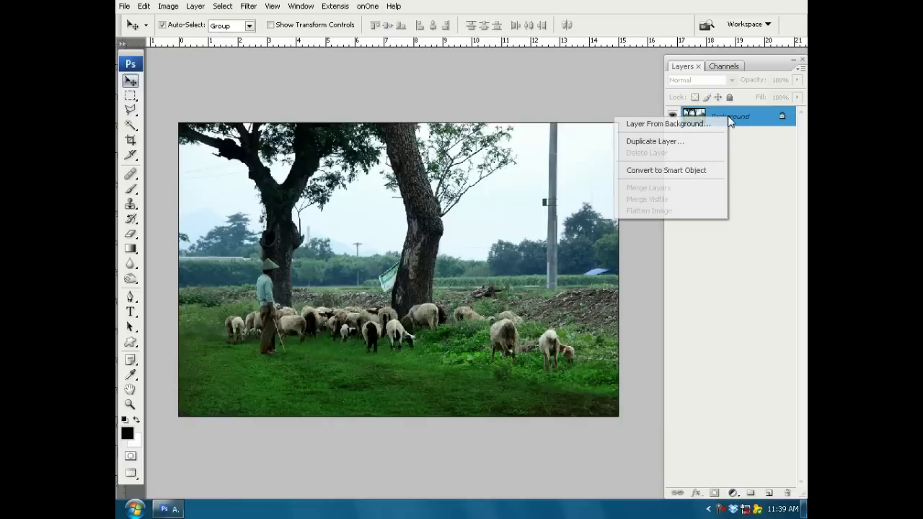
left_click(707, 148)
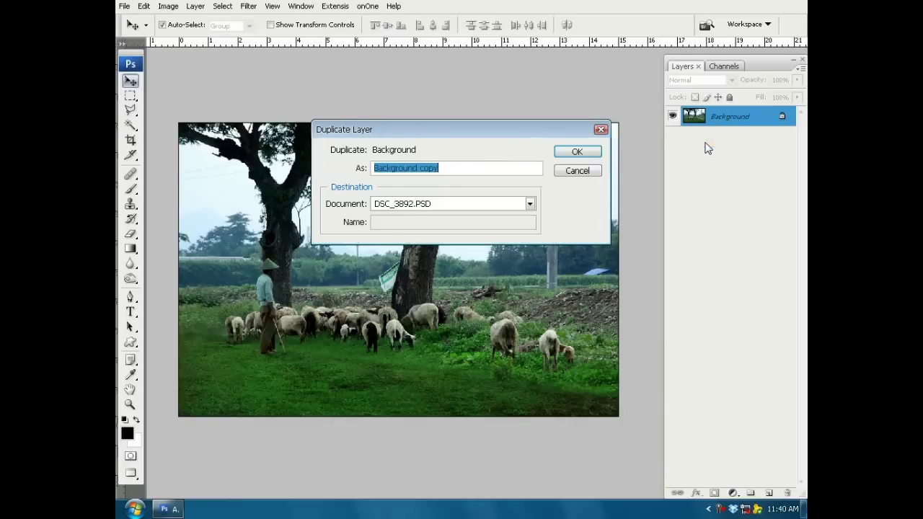
left_click(579, 153)
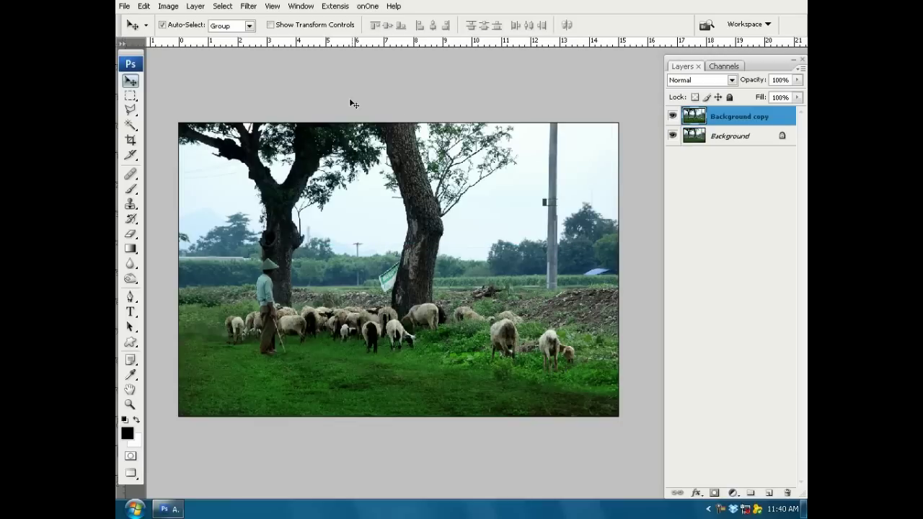
Step: Load the saved POI & FG channel as the active selection
left_click(223, 7)
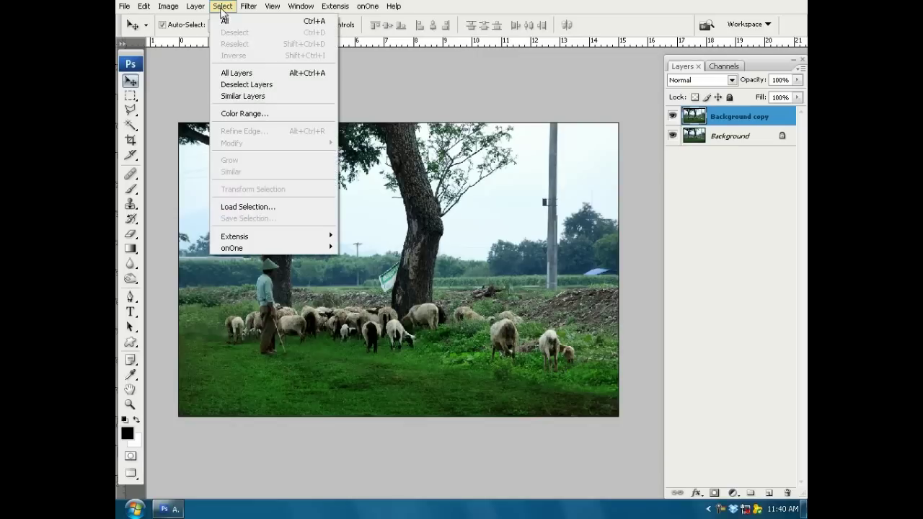
left_click(244, 206)
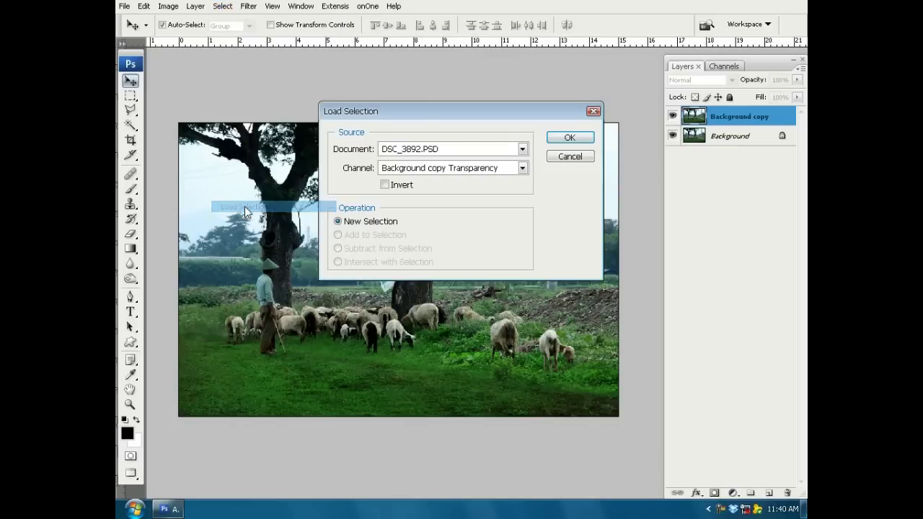
left_click(521, 170)
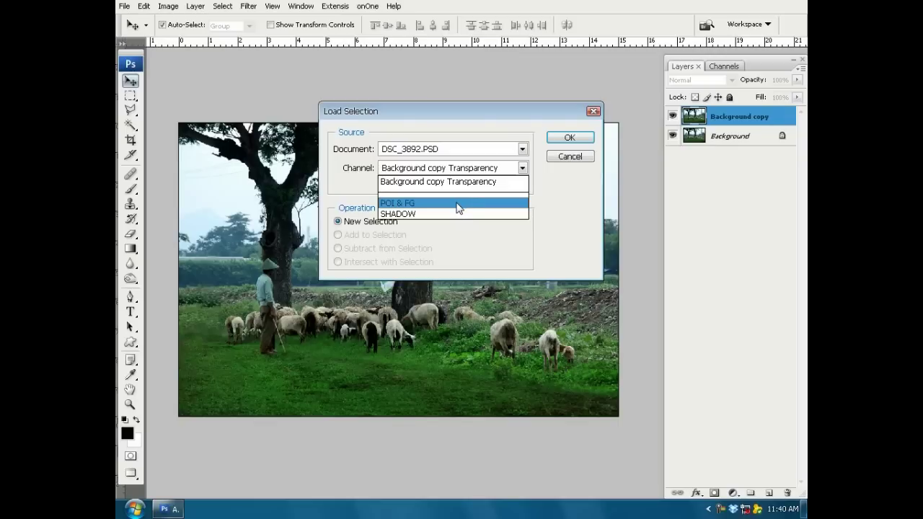
left_click(459, 208)
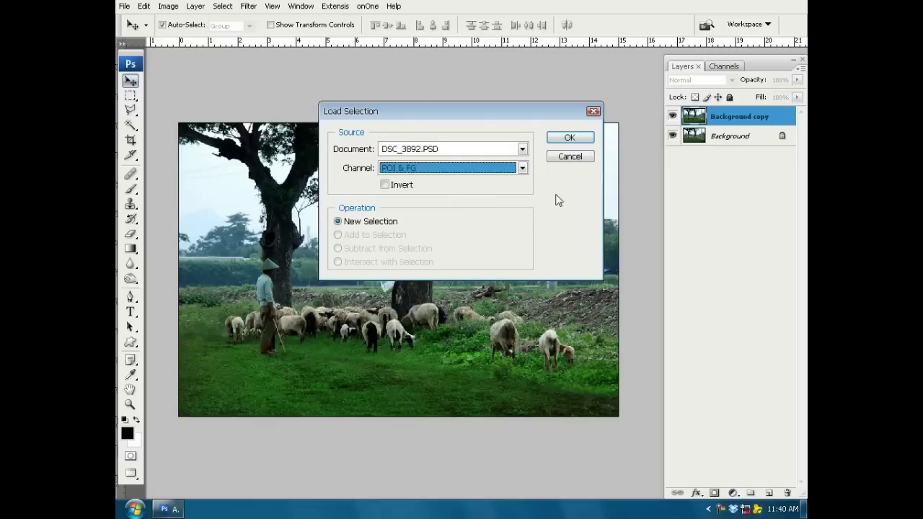
left_click(573, 139)
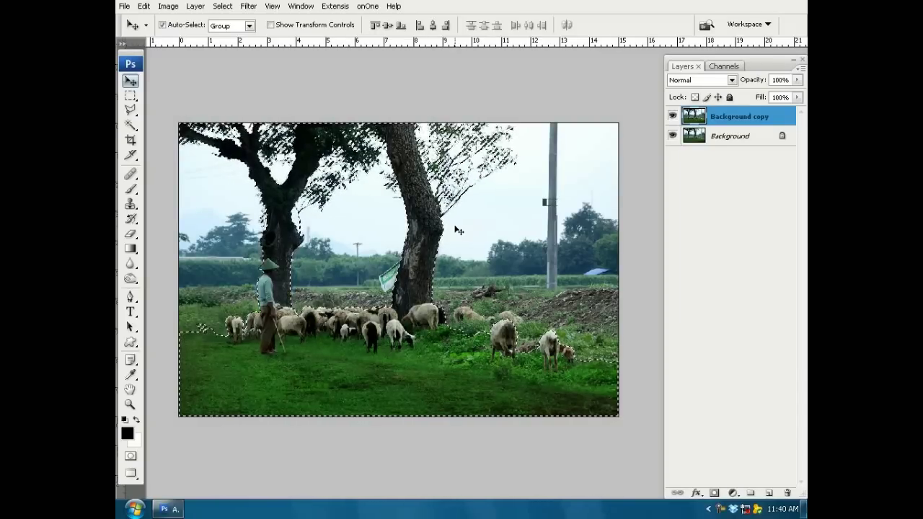
key("ctrl+shift+i")
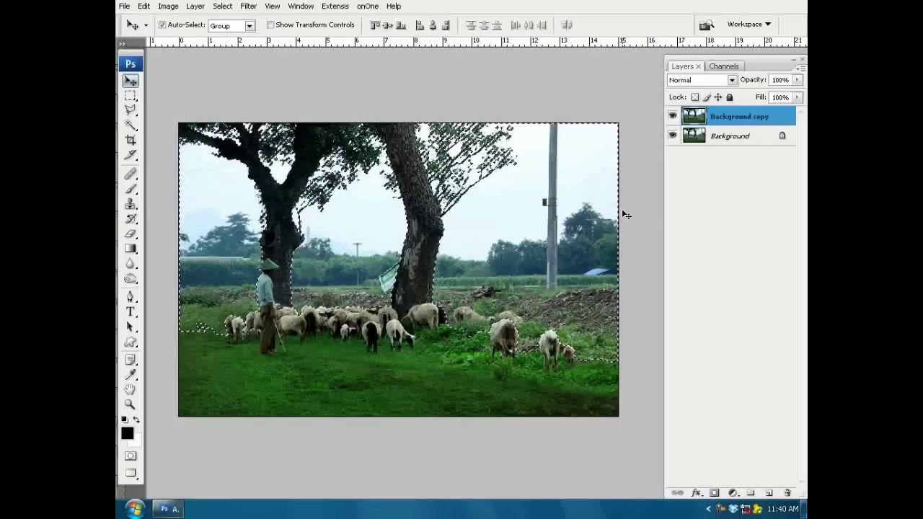
key("Delete")
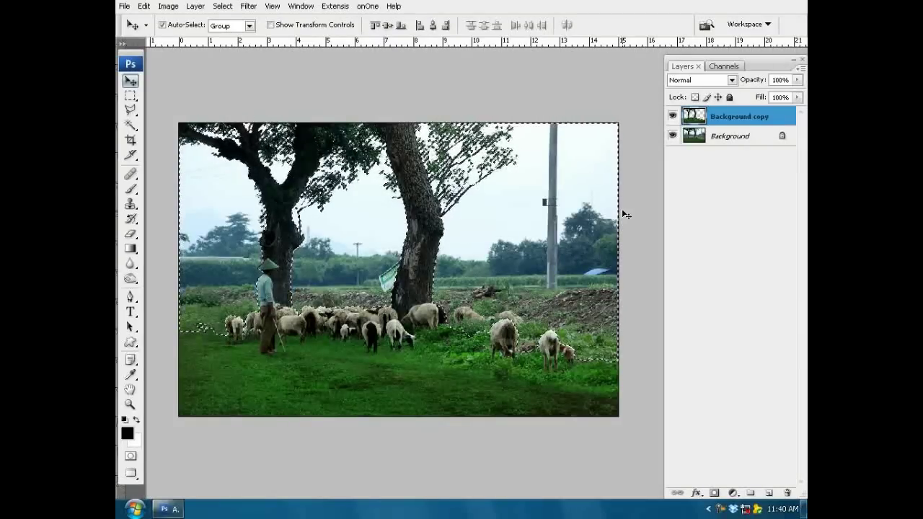
key("ctrl+d")
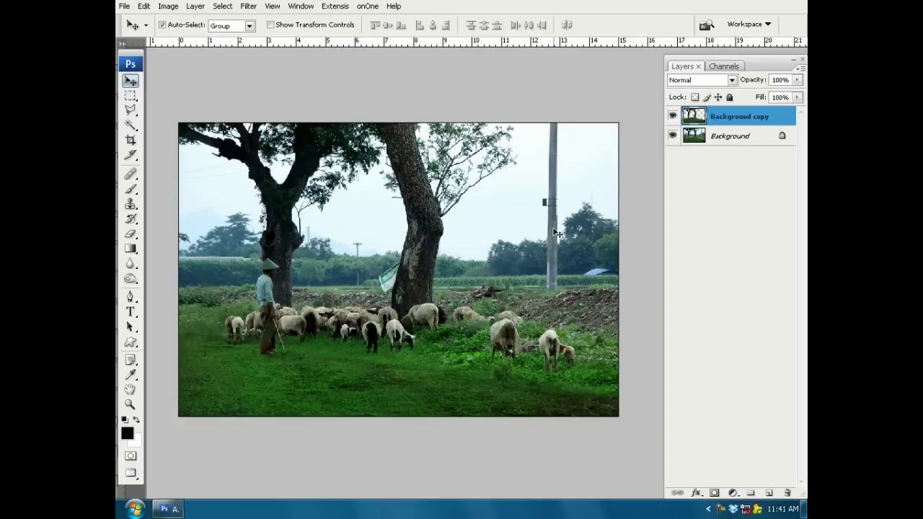
Step: Rename the Background copy layer to POI&FG and make Background the working layer
double_click(734, 117)
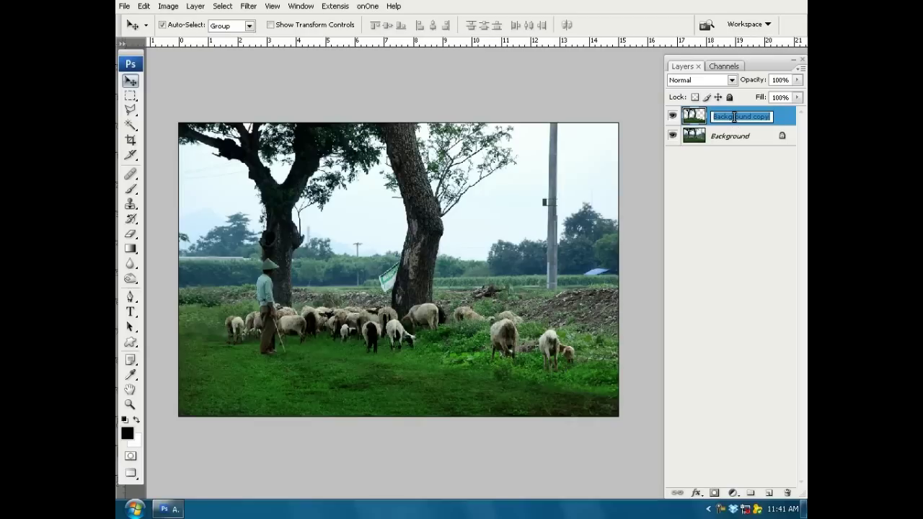
type("POI")
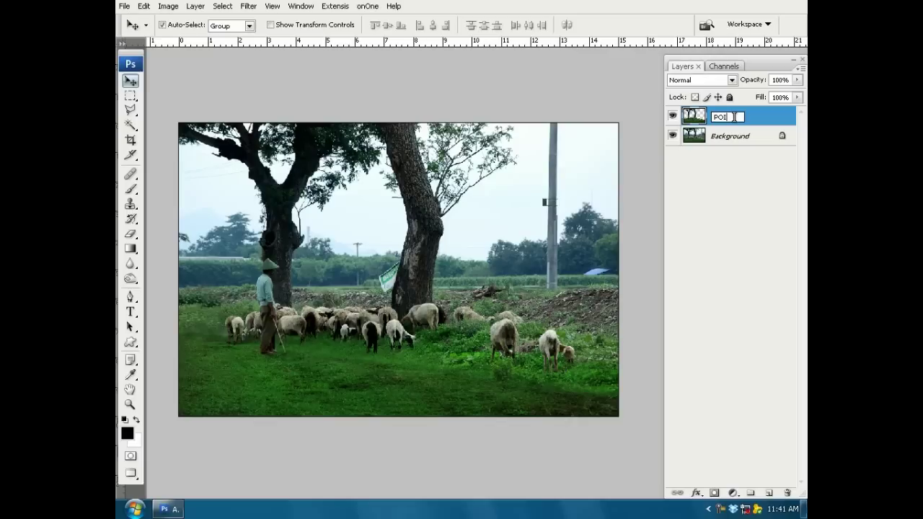
type("S")
type("G")
left_click(764, 120)
left_click(731, 138)
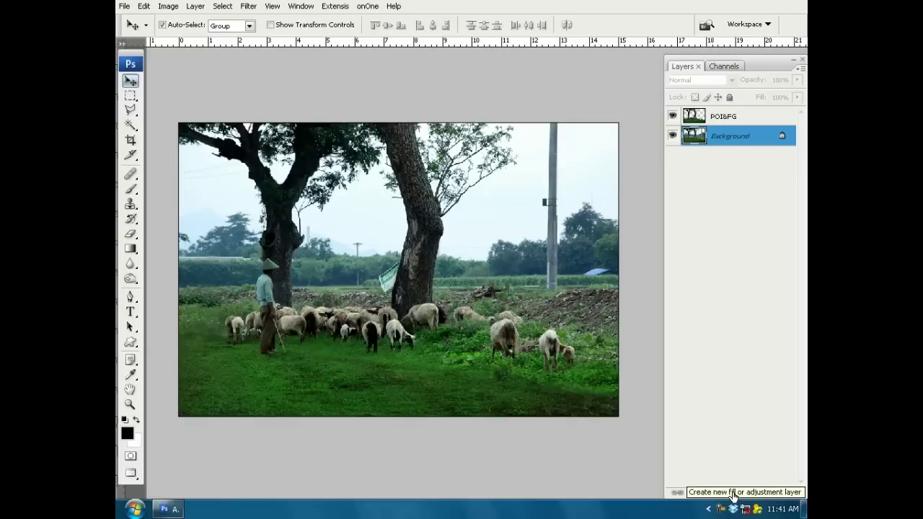
Step: Add a black (000000) Solid Color fill layer above the Background layer
left_click(733, 493)
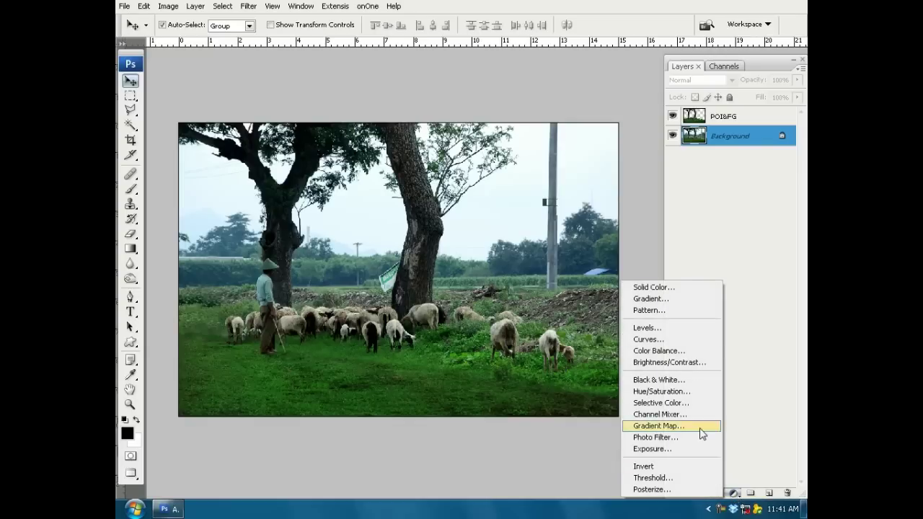
left_click(691, 290)
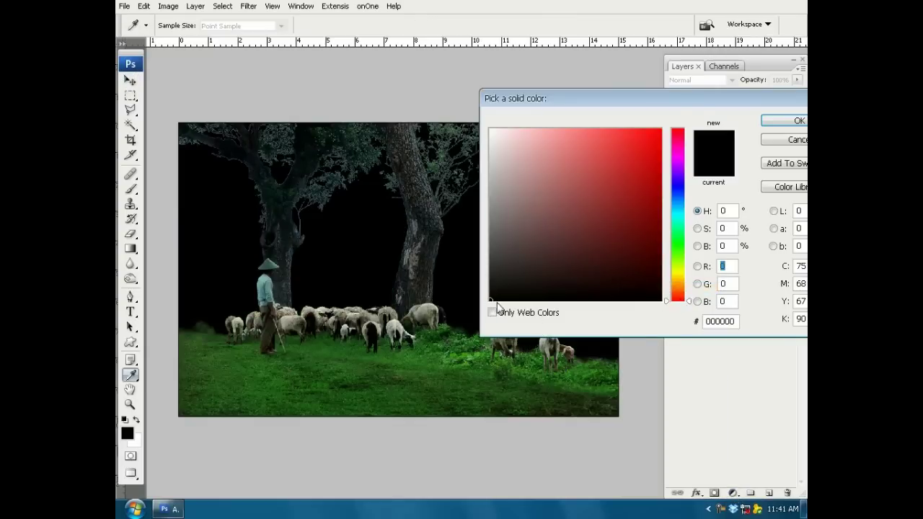
left_click(782, 123)
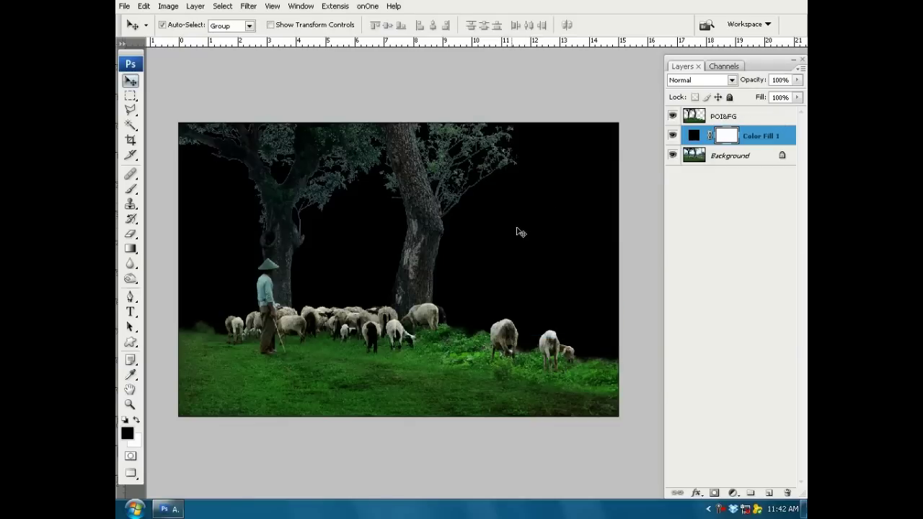
key("ctrl+plus")
key("ctrl+minus")
Step: Open the DSC_4678 forest photo from the Stock folder, browsing in Thumbnails view
left_click(124, 9)
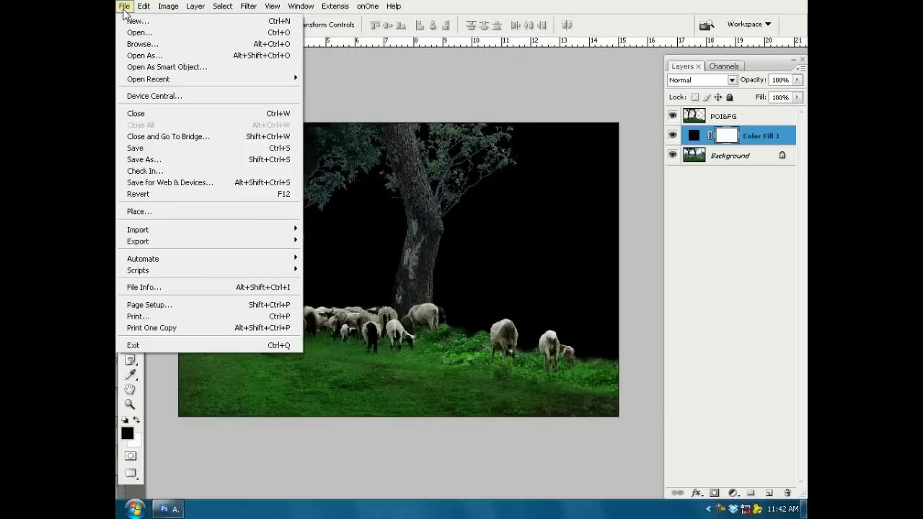
left_click(135, 33)
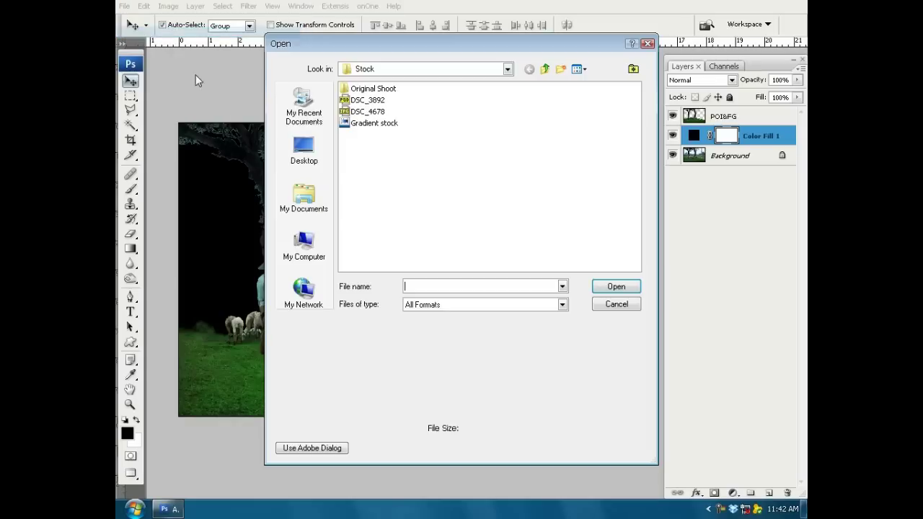
left_click(576, 68)
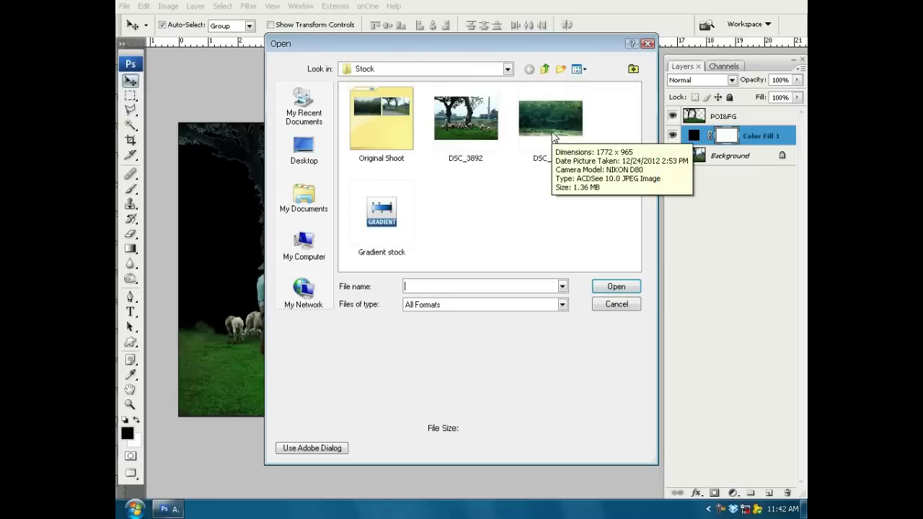
left_click(552, 138)
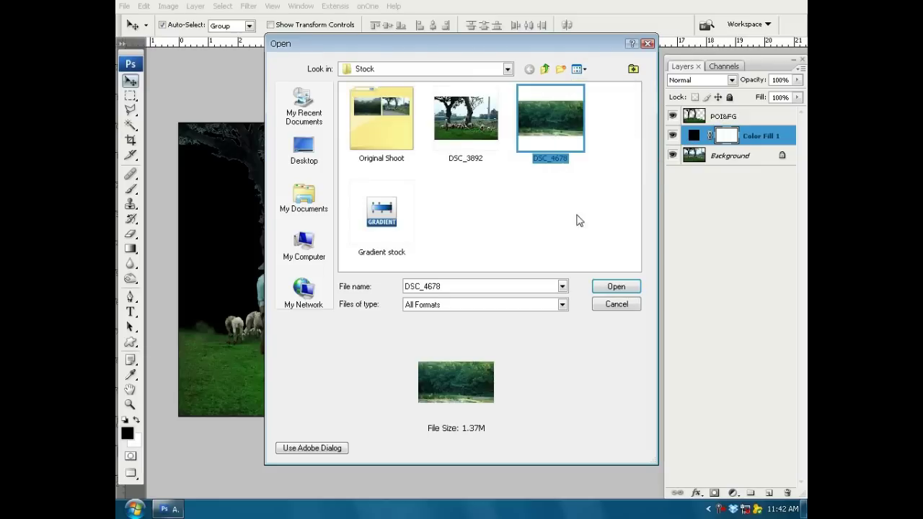
left_click(615, 288)
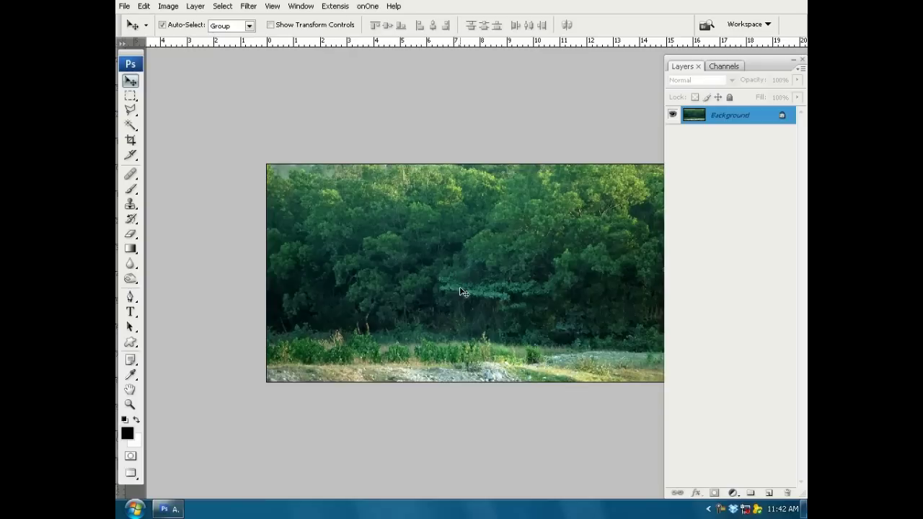
Step: Select all of the forest image and paste it into the shepherd document as Layer 1
key("ctrl+a")
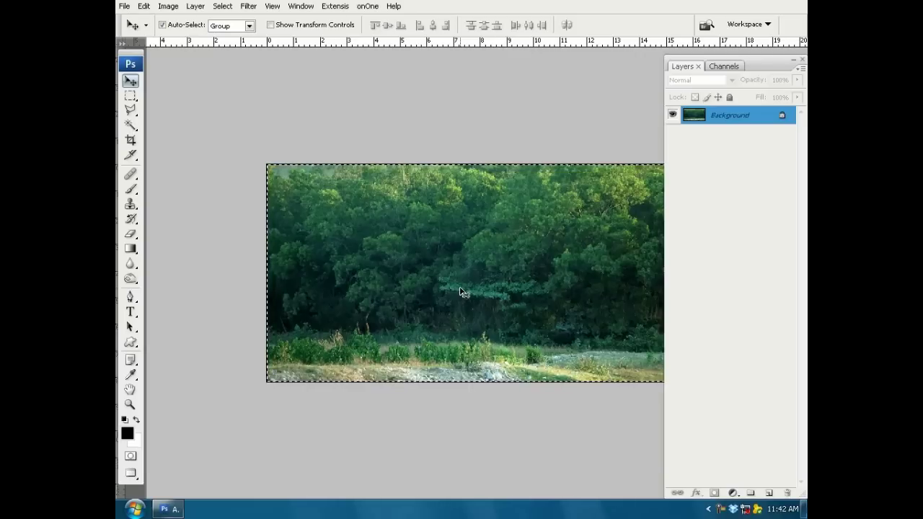
key("ctrl+Tab")
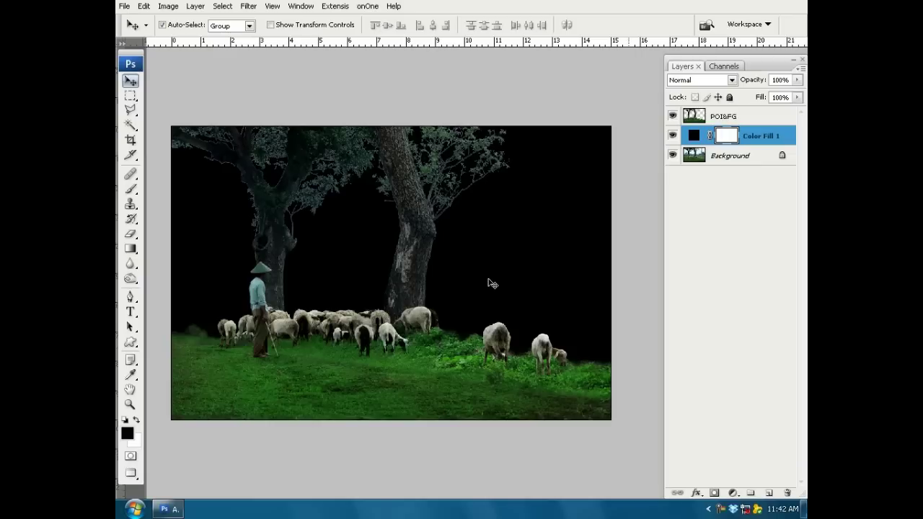
key("ctrl+v")
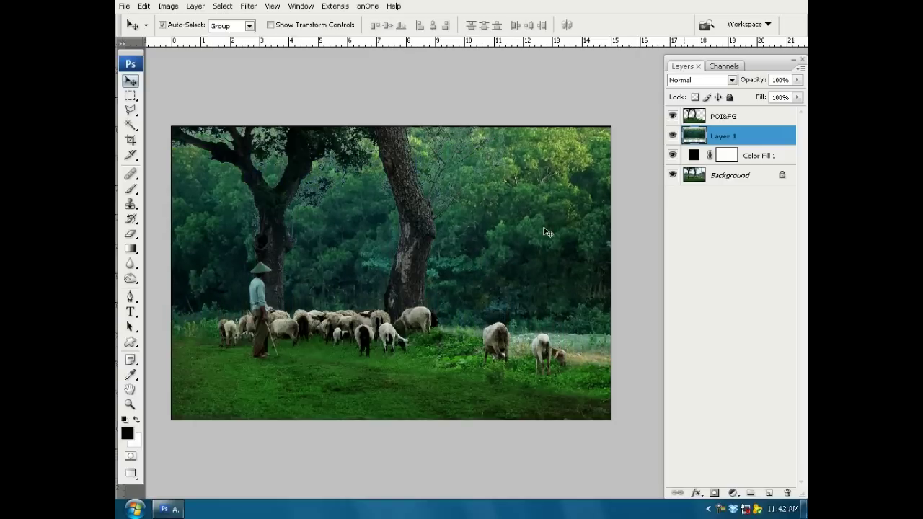
scroll(546, 232, "up", 1)
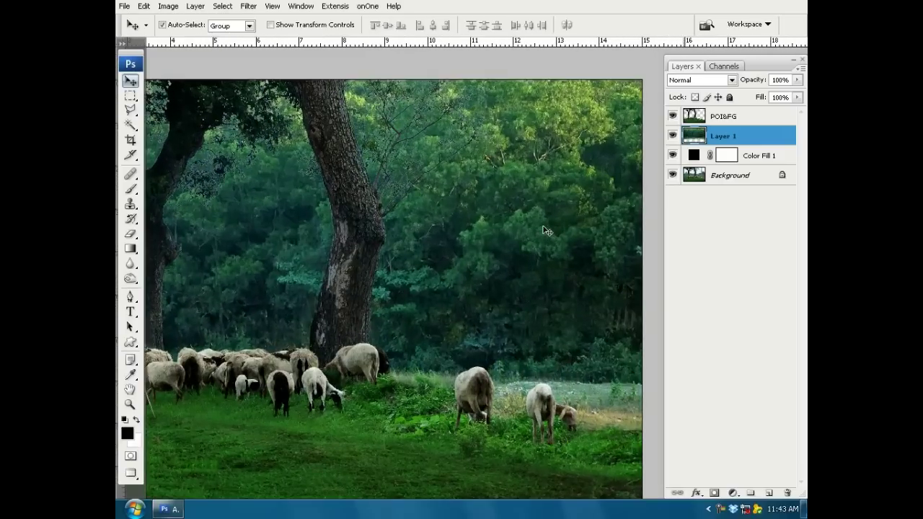
scroll(546, 231, "down", 1)
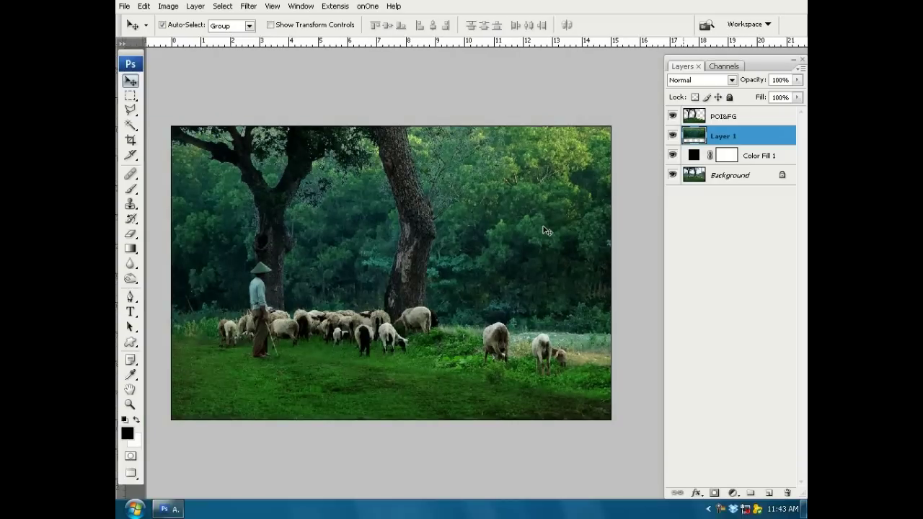